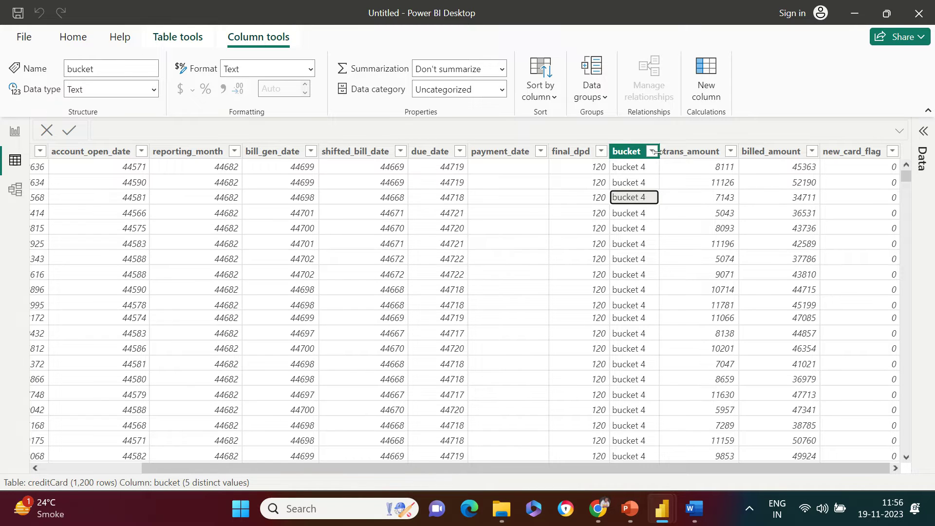
Check the five values in the creditCard bucket column, then bring up the Word bucket-mapping notes
{"action": "left_click", "coordinate": [652, 152]}
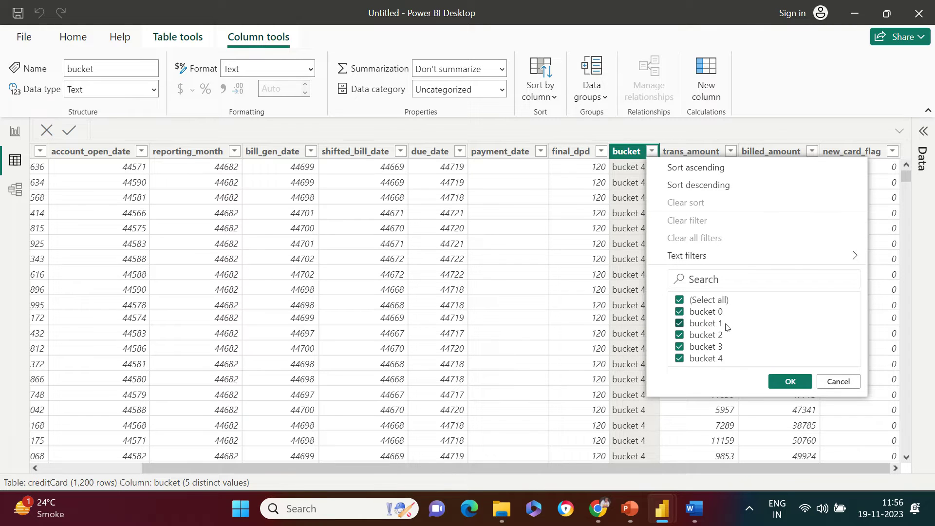
{"action": "left_click", "coordinate": [833, 383]}
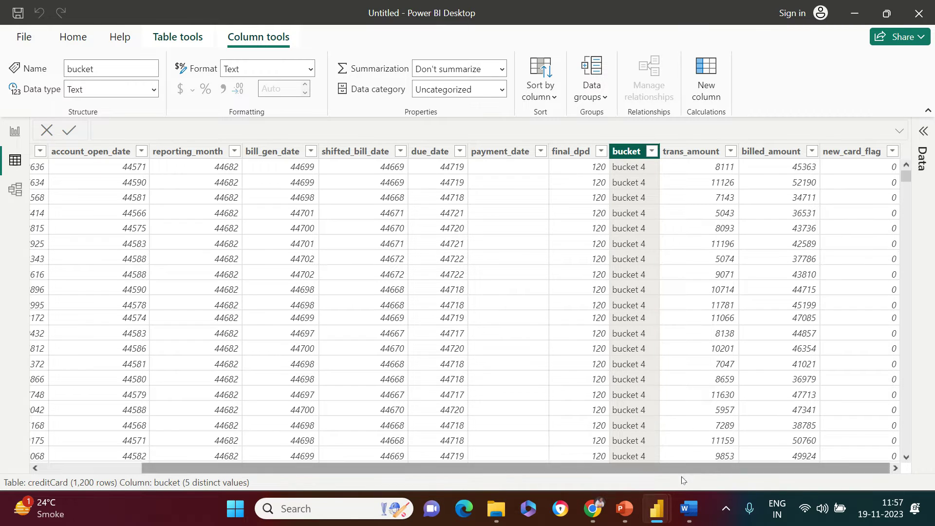
{"action": "left_click", "coordinate": [692, 504]}
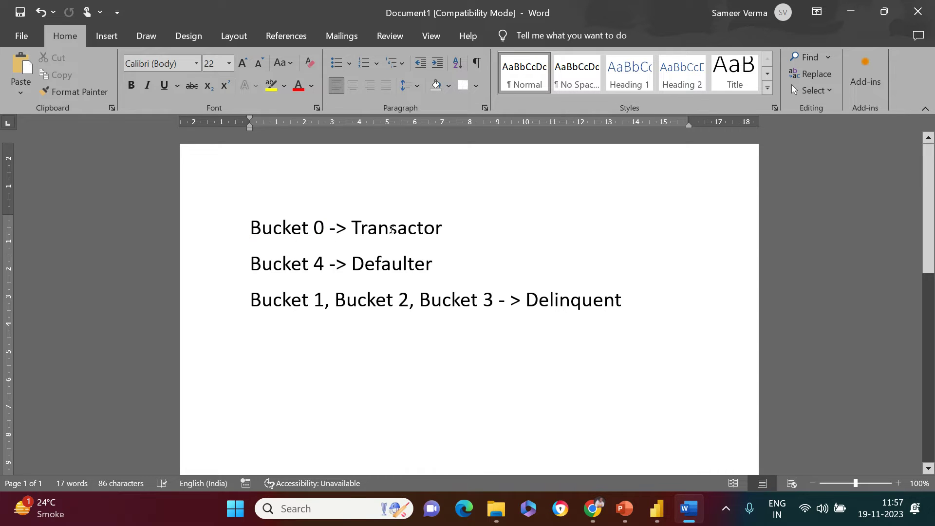
Highlight Transactor and Bucket 4 in the Word notes, then go back to Power BI Desktop
{"action": "left_click", "coordinate": [395, 228]}
{"action": "double_click", "coordinate": [395, 228]}
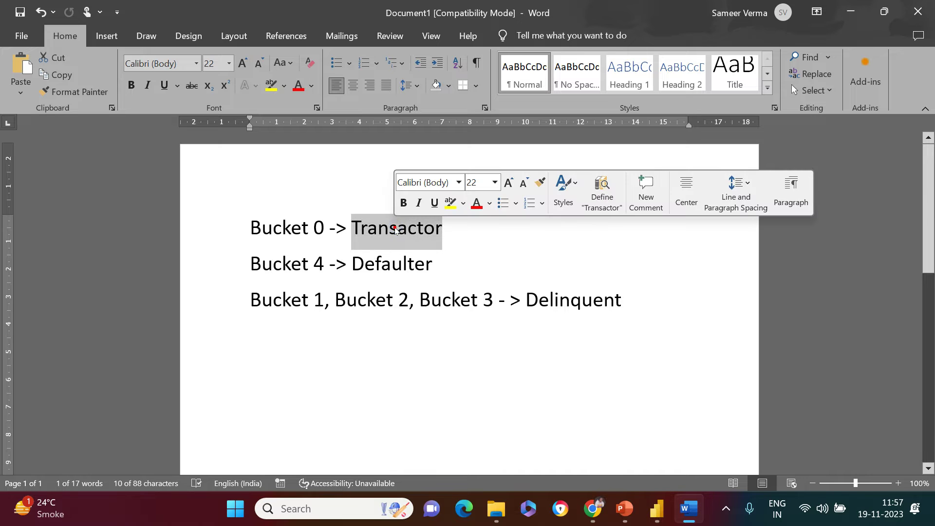
{"action": "left_click_drag", "start_coordinate": [253, 267], "coordinate": [334, 267]}
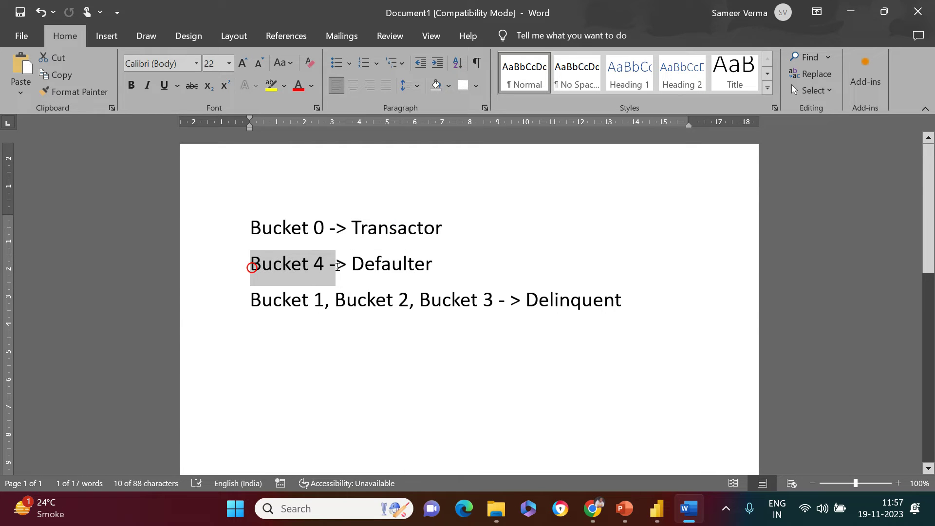
{"action": "key", "text": "alt+Tab"}
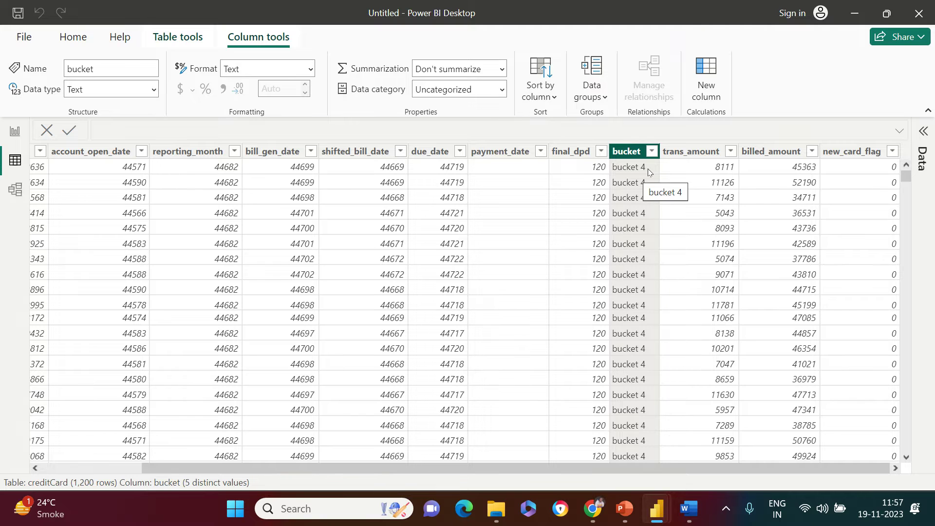
Switch to Word and highlight the Bucket 1, Bucket 2, Bucket 3 line and its Delinquent label
{"action": "key", "text": "alt+Tab"}
{"action": "left_click_drag", "start_coordinate": [257, 302], "coordinate": [495, 301]}
{"action": "left_click", "coordinate": [571, 300]}
{"action": "double_click", "coordinate": [570, 300]}
{"action": "left_click", "coordinate": [604, 300]}
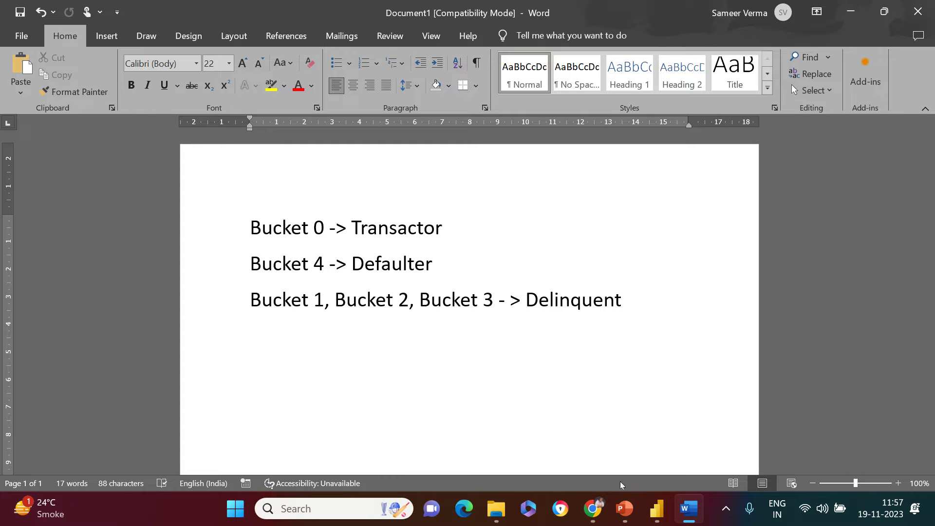
Look over the YouTube results for 'if else in power bi learnerea', then go back to Word
{"action": "left_click", "coordinate": [593, 508]}
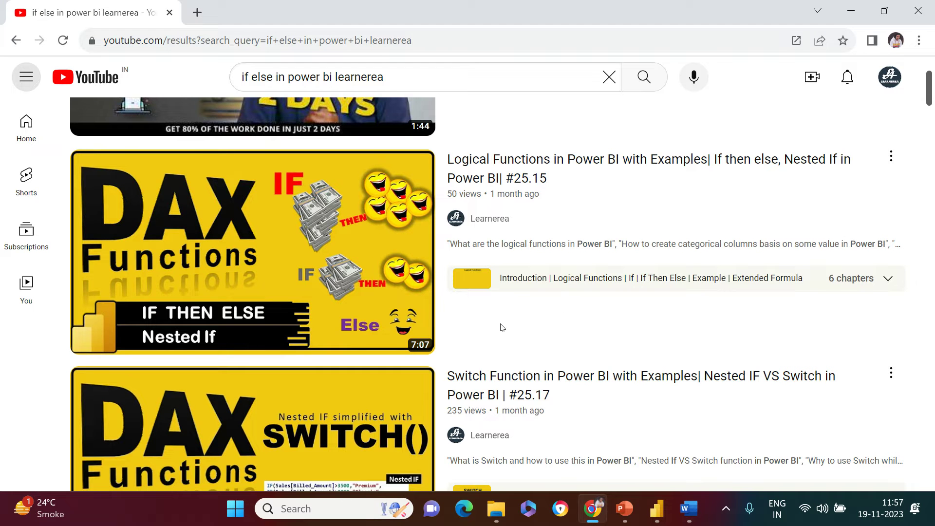
{"action": "mouse_move", "coordinate": [219, 242]}
{"action": "mouse_move", "coordinate": [544, 225]}
{"action": "key", "text": "alt+Tab"}
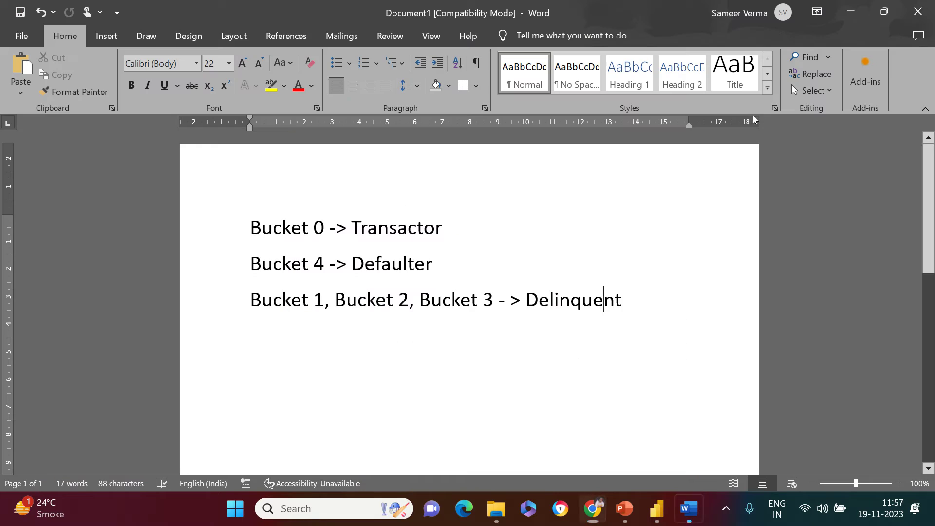
Return to Power BI Desktop and select a bucket 4 cell in the creditCard data
{"action": "key", "text": "alt+Tab"}
{"action": "key", "text": "alt+Tab"}
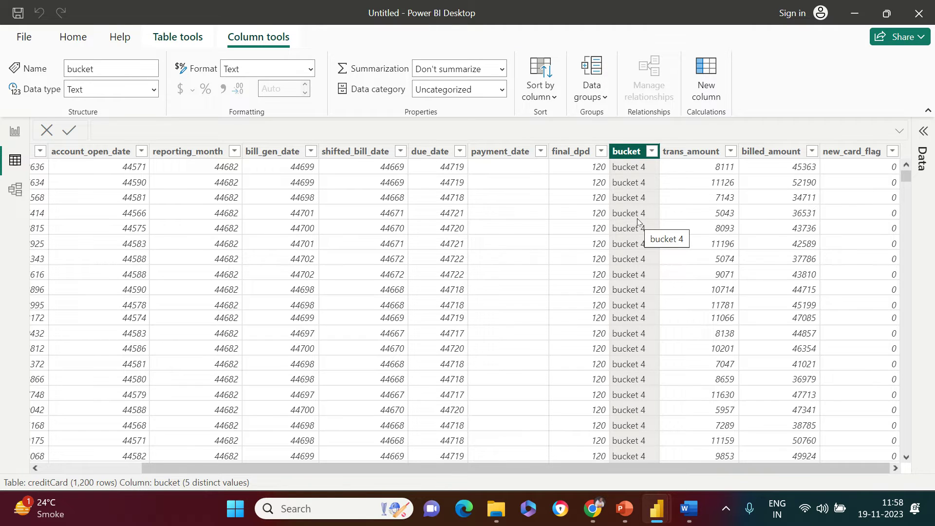
{"action": "left_click", "coordinate": [641, 180]}
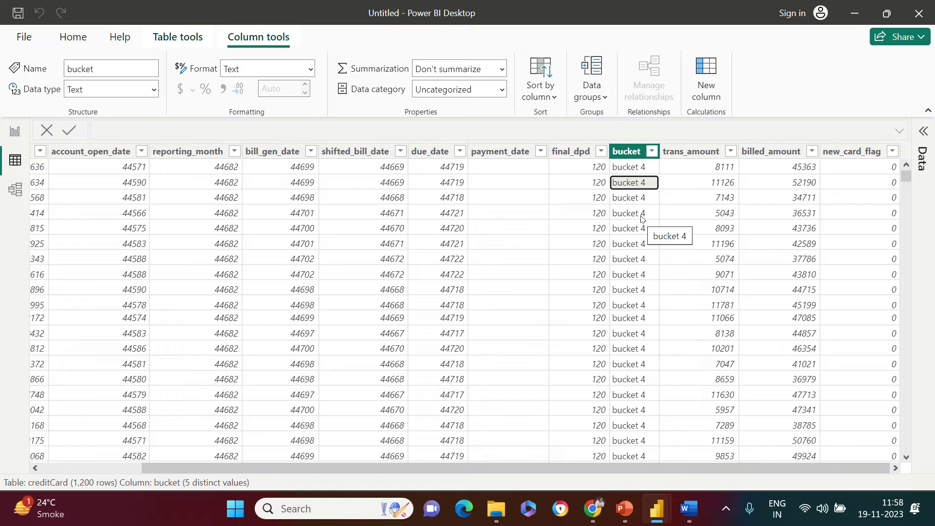
Open the creditCard query in Power Query Editor with Home > Transform data
{"action": "left_click", "coordinate": [630, 229]}
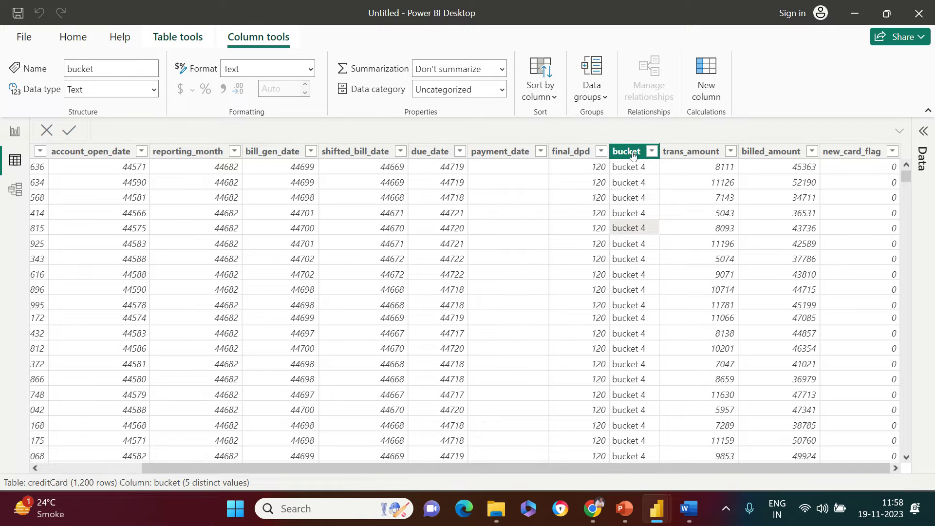
{"action": "left_click", "coordinate": [69, 34]}
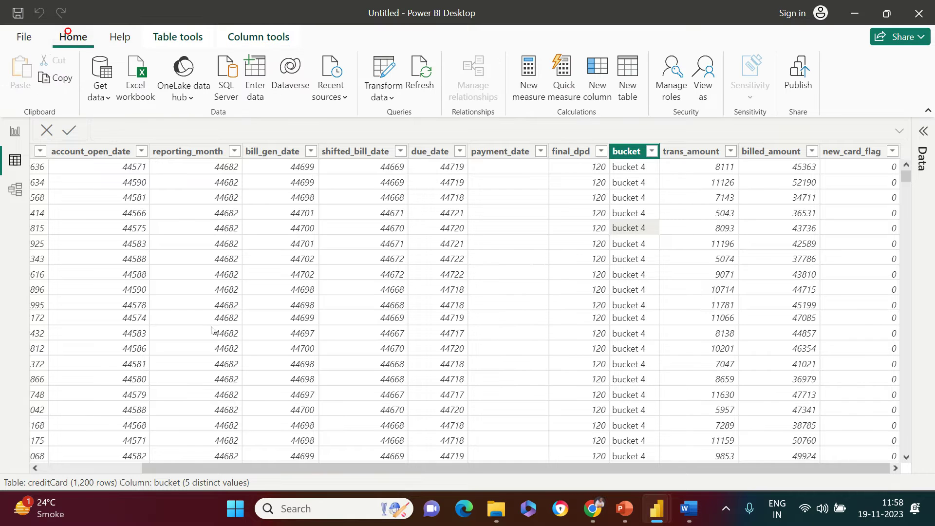
{"action": "left_click", "coordinate": [377, 65]}
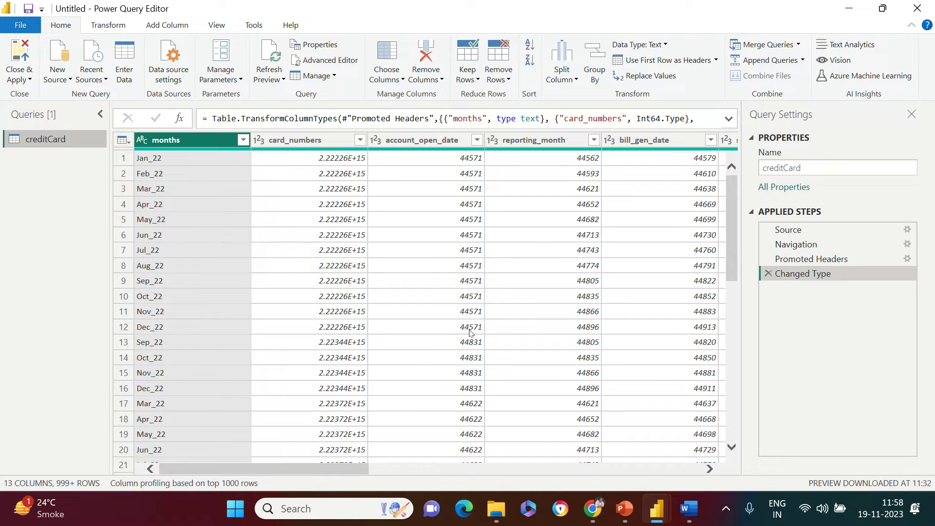
Hide Query Settings, select the bucket column and start a Conditional Column from Add Column
{"action": "left_click", "coordinate": [912, 114]}
{"action": "left_click_drag", "start_coordinate": [521, 465], "coordinate": [800, 484]}
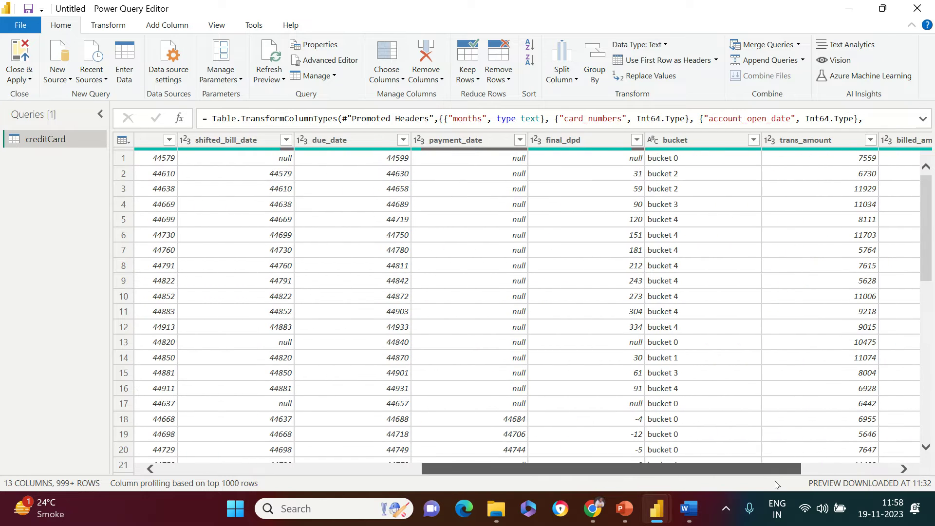
{"action": "left_click", "coordinate": [687, 147]}
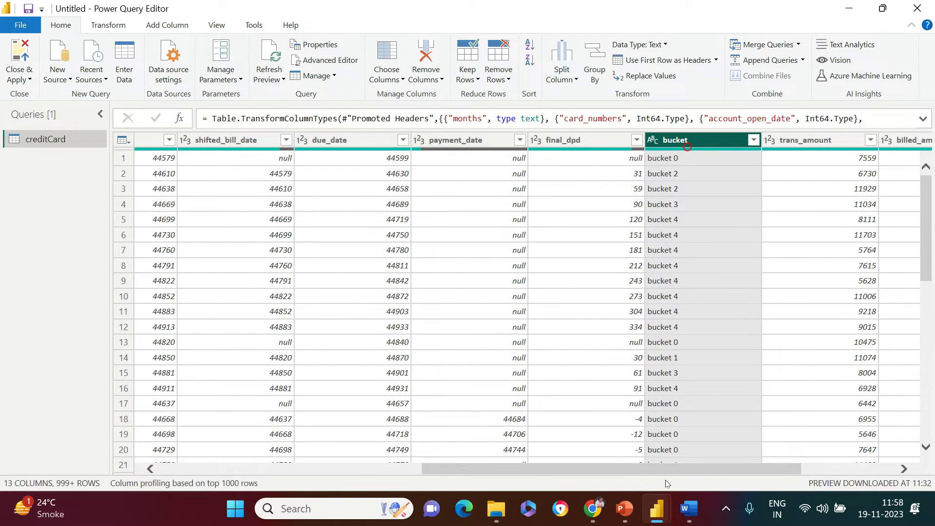
{"action": "left_click_drag", "start_coordinate": [663, 470], "coordinate": [723, 468]}
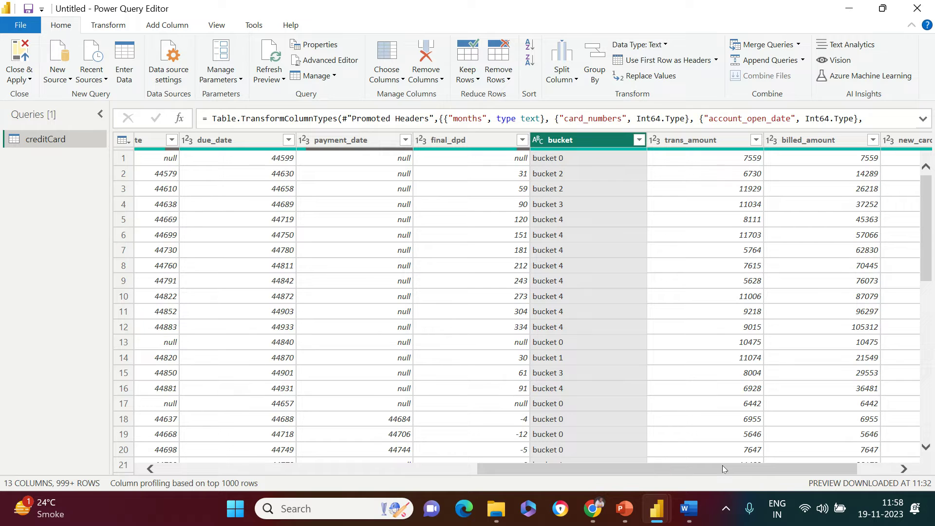
{"action": "left_click", "coordinate": [171, 29]}
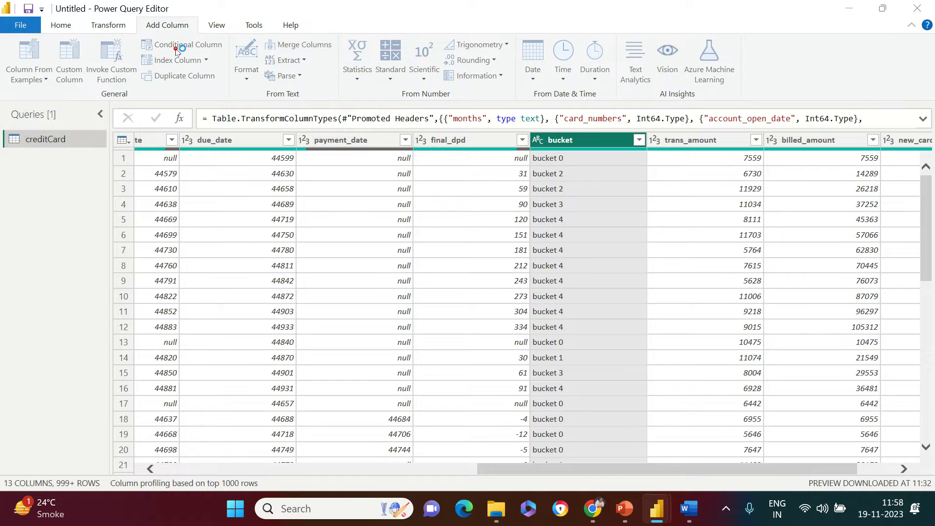
{"action": "left_click", "coordinate": [176, 48]}
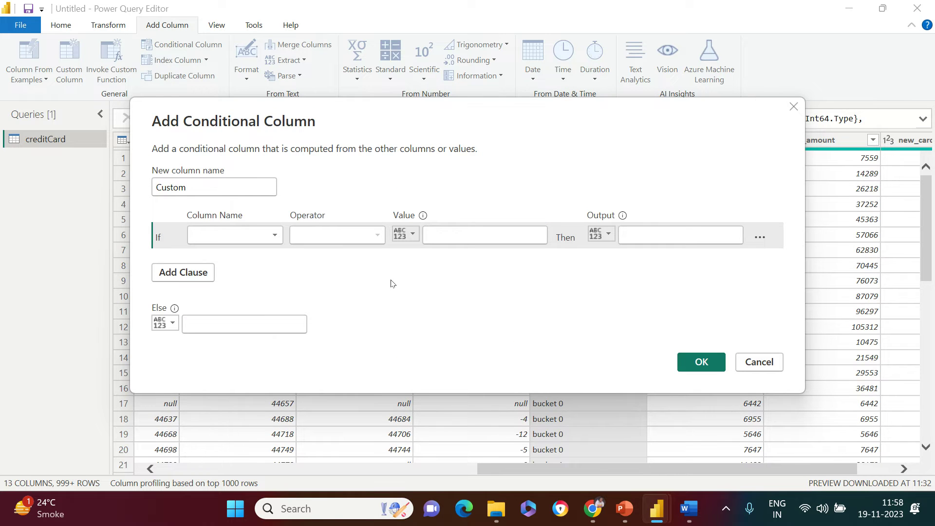
Rename the new column from Custom to Customer_Type and open the first clause's column list
{"action": "left_click_drag", "start_coordinate": [212, 192], "coordinate": [135, 192]}
{"action": "type", "text": "C"}
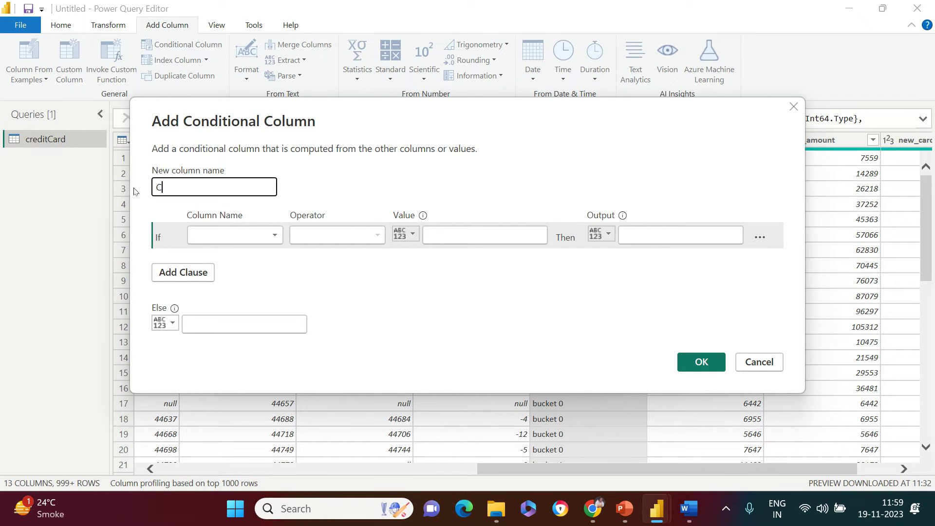
{"action": "type", "text": "ustomer_Type"}
{"action": "left_click_drag", "start_coordinate": [561, 125], "coordinate": [542, 94]}
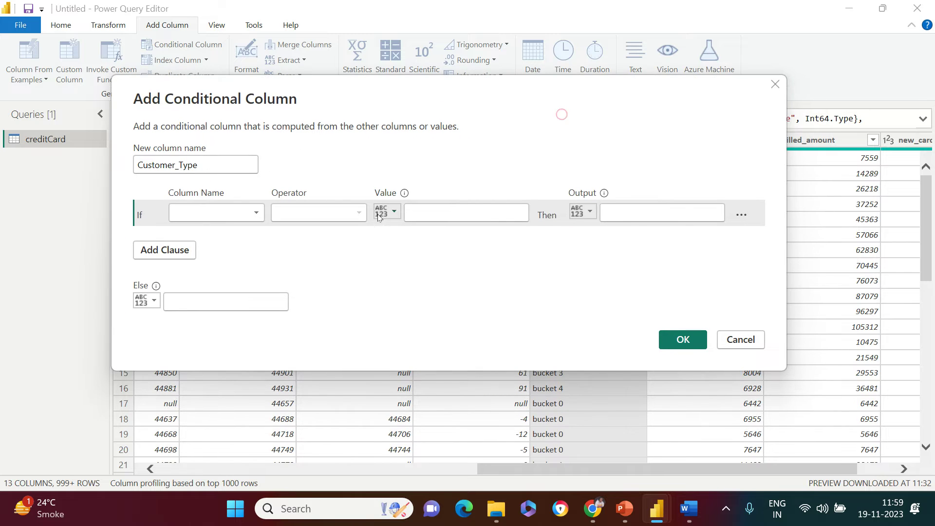
{"action": "left_click", "coordinate": [196, 214]}
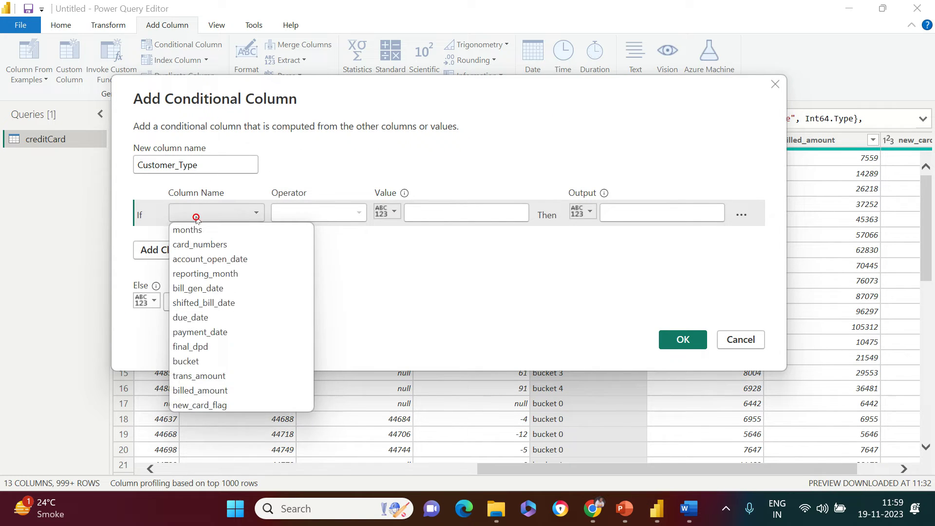
{"action": "left_click", "coordinate": [196, 214]}
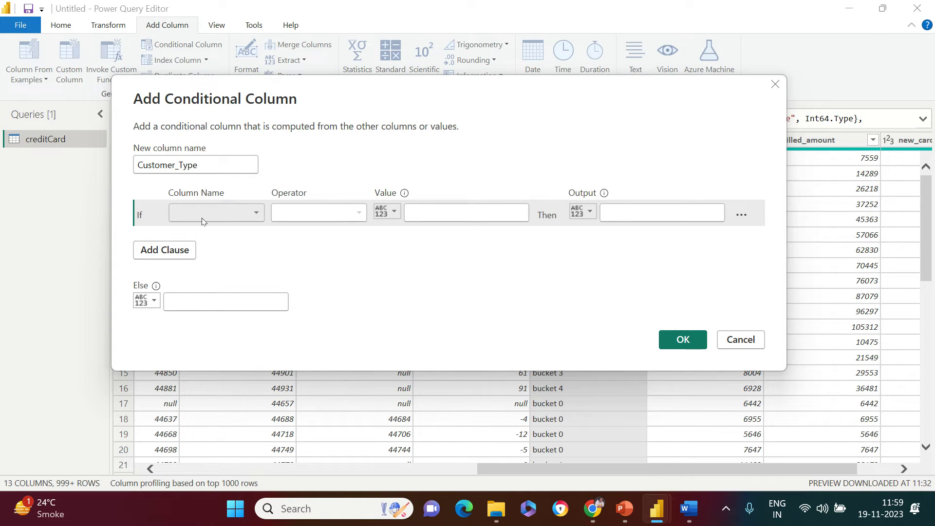
{"action": "left_click_drag", "start_coordinate": [347, 90], "coordinate": [294, 177]}
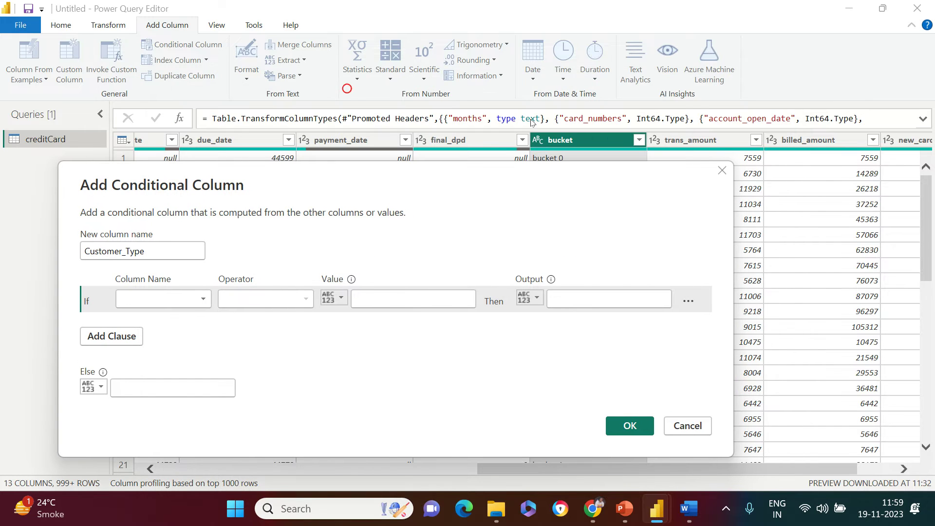
{"action": "left_click", "coordinate": [181, 300]}
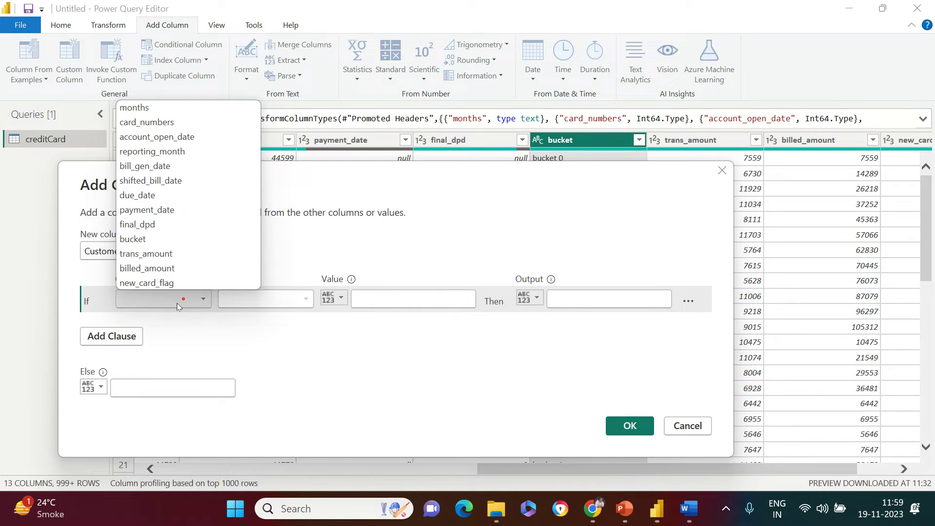
Set the first If clause to bucket equals 'bucket 0'
{"action": "left_click", "coordinate": [141, 238]}
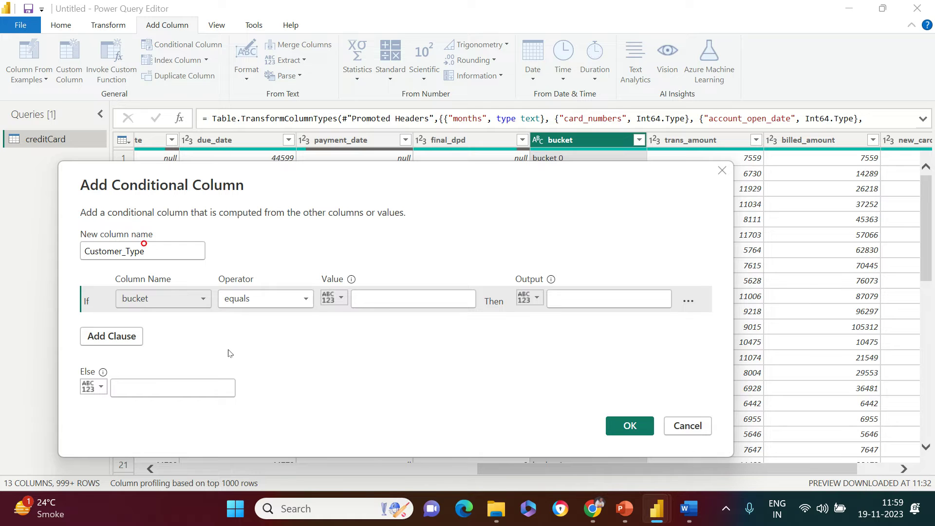
{"action": "left_click", "coordinate": [282, 300]}
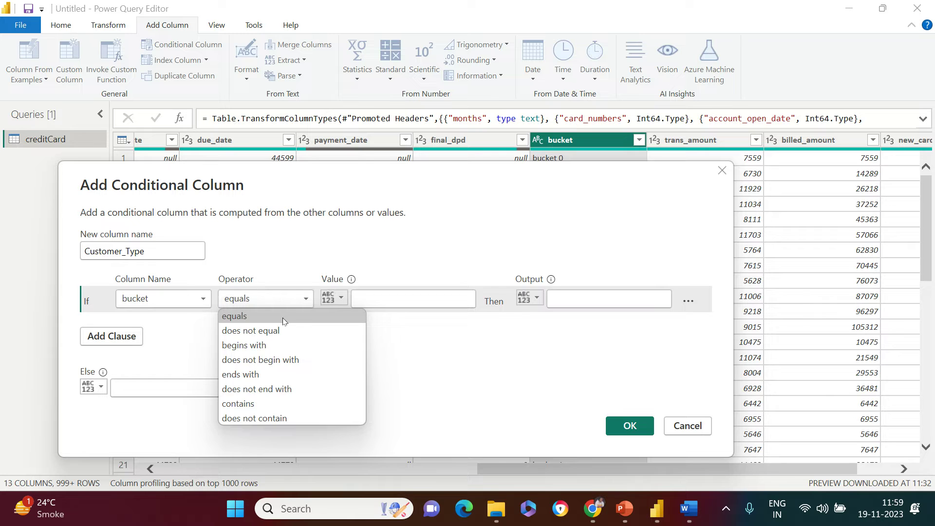
{"action": "left_click", "coordinate": [283, 317]}
{"action": "left_click", "coordinate": [368, 298]}
{"action": "type", "text": "bucket 0"}
Check Bucket 0 in the Word notes and set the clause's output to Transactor
{"action": "key", "text": "alt+Tab"}
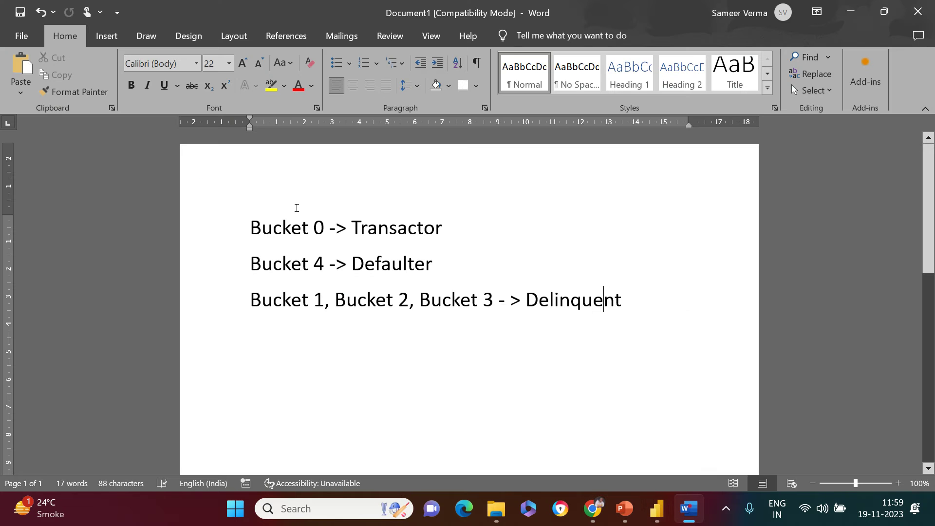
{"action": "left_click_drag", "start_coordinate": [253, 235], "coordinate": [321, 231]}
{"action": "key", "text": "alt+Tab"}
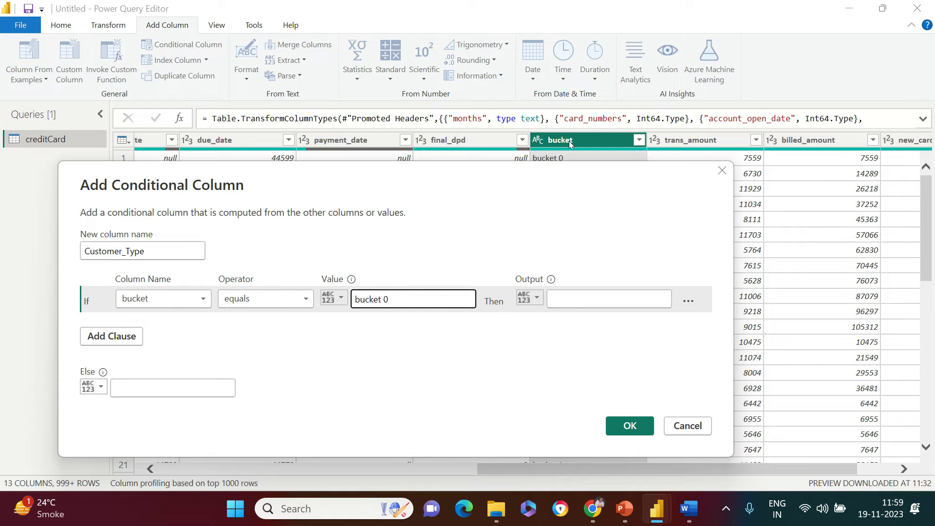
{"action": "triple_click", "coordinate": [403, 299]}
{"action": "left_click", "coordinate": [577, 293]}
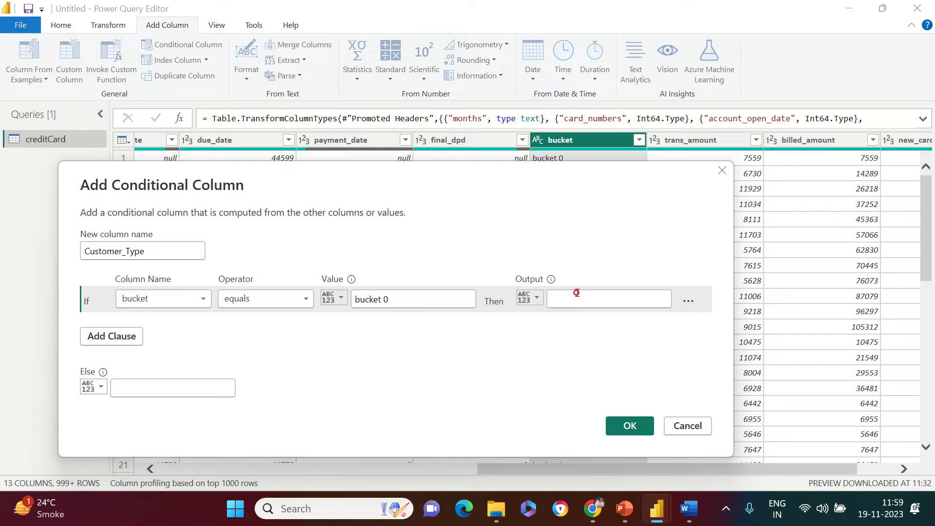
{"action": "type", "text": "Transactor"}
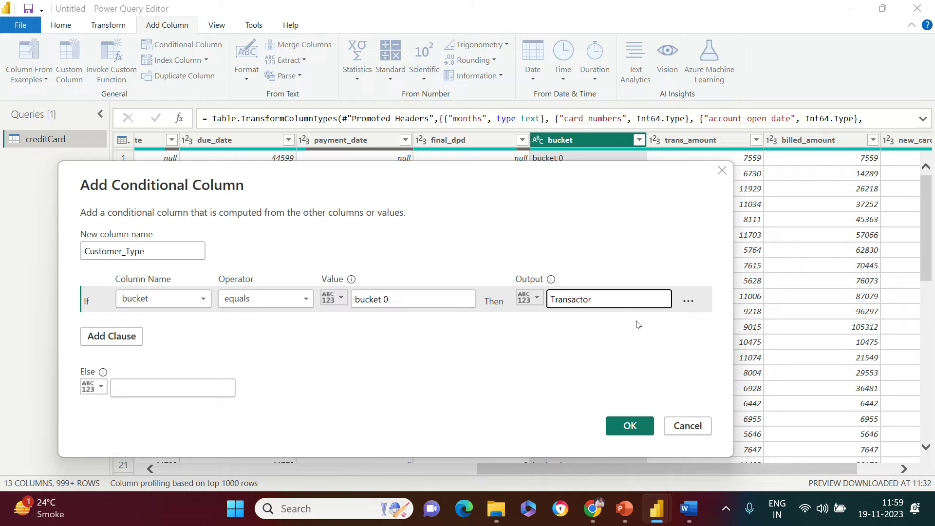
Copy the word Defaulter from the Bucket 4 line of the Word notes
{"action": "key", "text": "alt+Tab"}
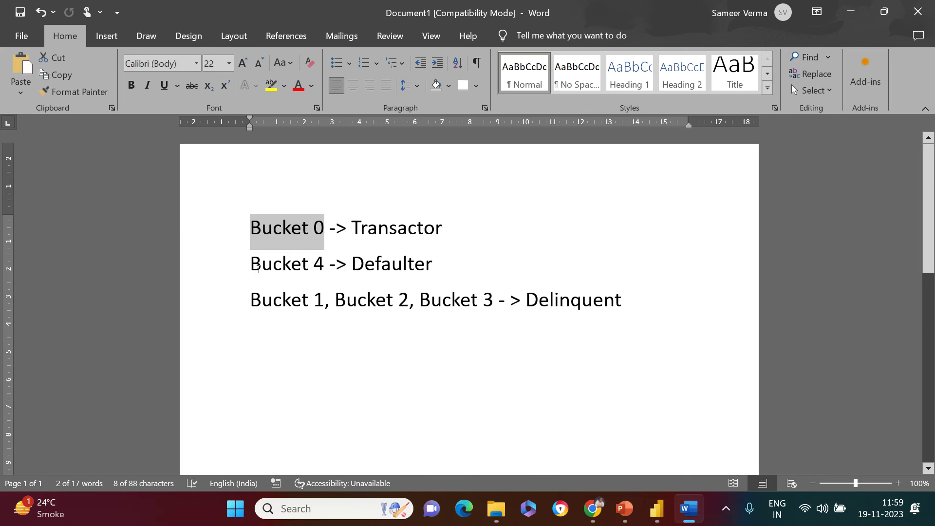
{"action": "triple_click", "coordinate": [257, 268]}
{"action": "left_click", "coordinate": [329, 264]}
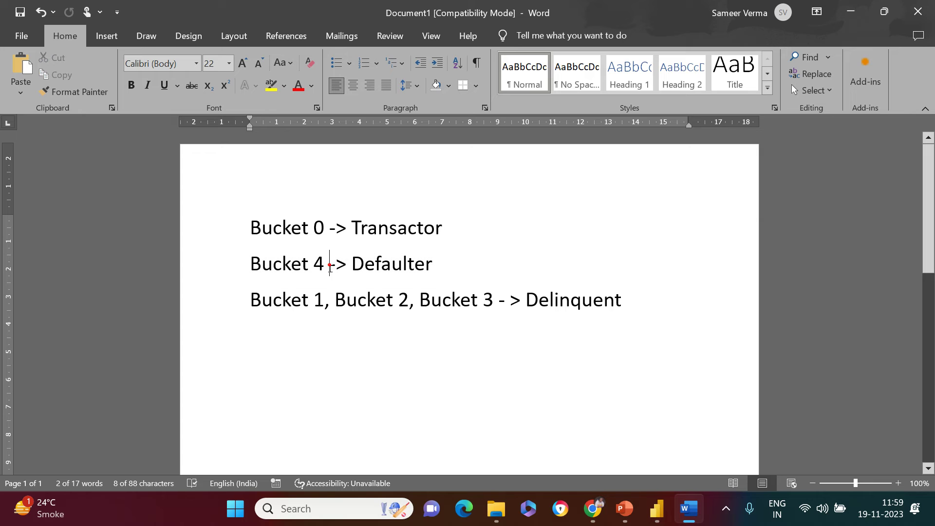
{"action": "double_click", "coordinate": [381, 267]}
{"action": "key", "text": "alt+Tab"}
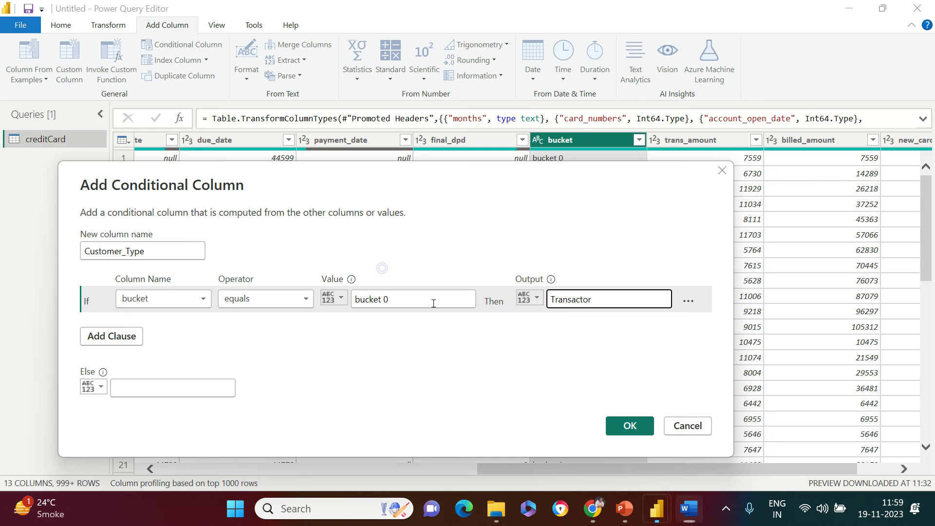
Add an Else If clause testing bucket equals 'bucket 4'
{"action": "left_click", "coordinate": [114, 341]}
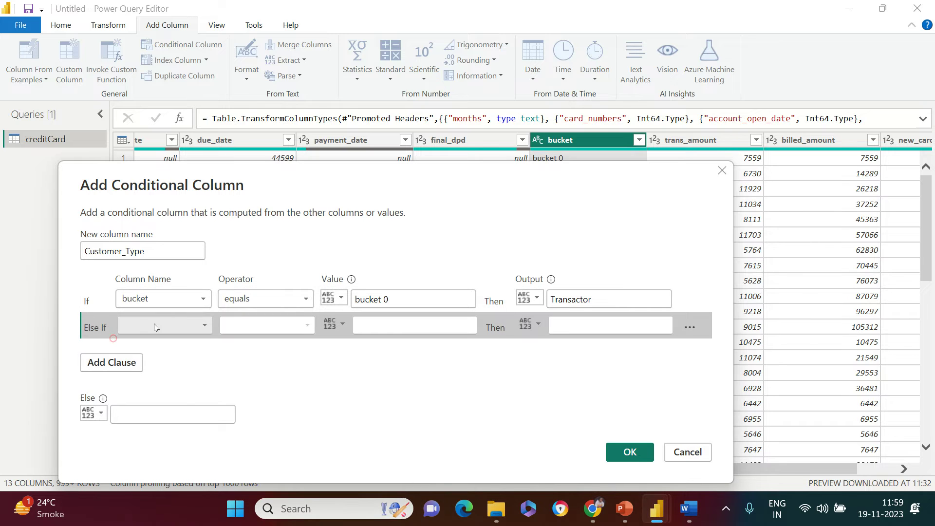
{"action": "left_click", "coordinate": [174, 322]}
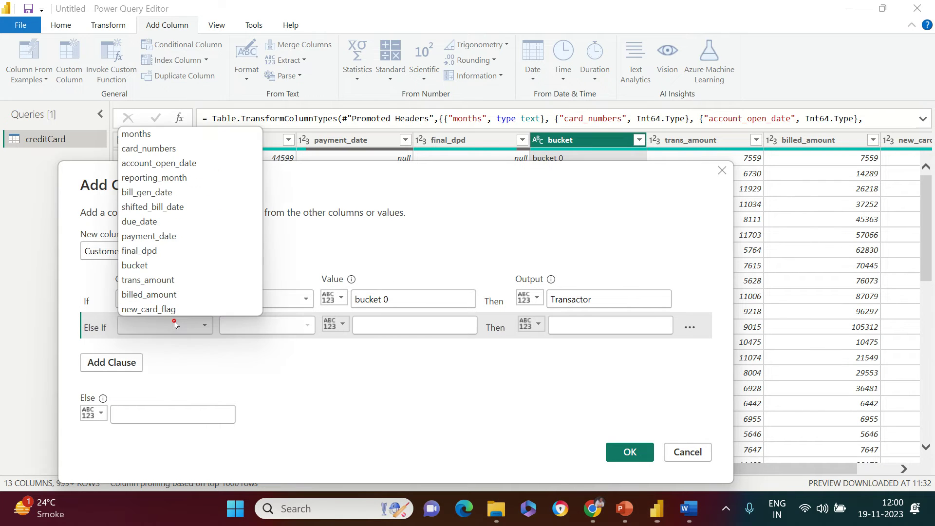
{"action": "left_click", "coordinate": [162, 265]}
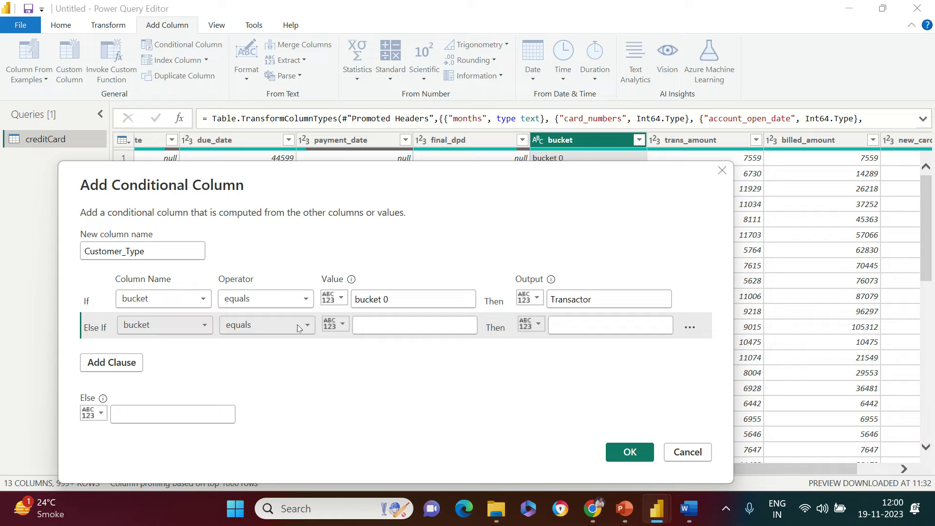
{"action": "left_click", "coordinate": [254, 327]}
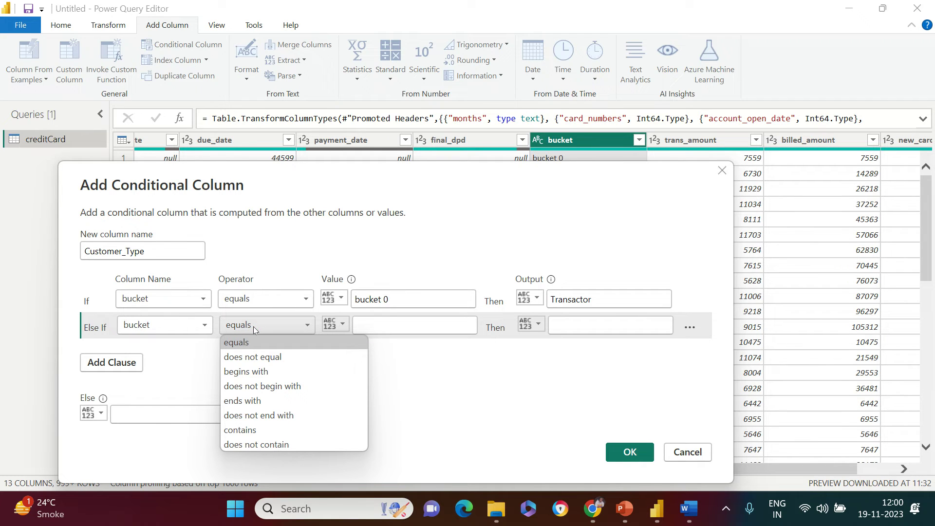
{"action": "left_click", "coordinate": [394, 330]}
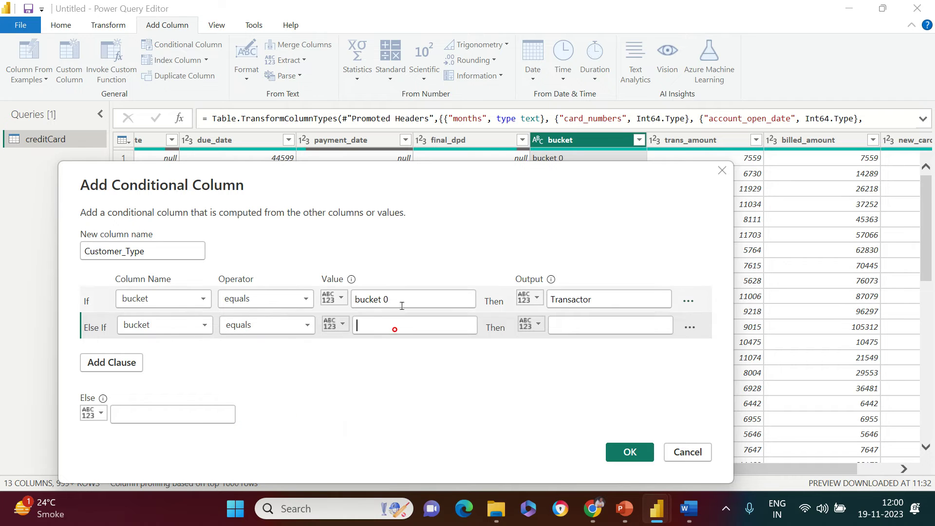
{"action": "left_click_drag", "start_coordinate": [401, 300], "coordinate": [354, 303]}
{"action": "key", "text": "ctrl+c"}
{"action": "left_click", "coordinate": [361, 327]}
{"action": "key", "text": "ctrl+v"}
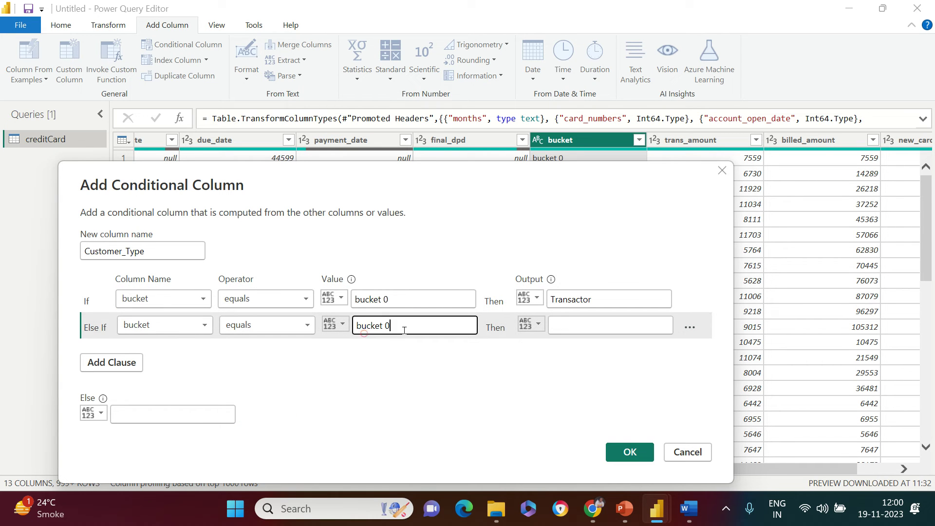
{"action": "key", "text": "BackSpace"}
{"action": "type", "text": "4"}
Set the Else If clause's output to Defaulter
{"action": "left_click", "coordinate": [597, 318]}
{"action": "type", "text": "Defaulter"}
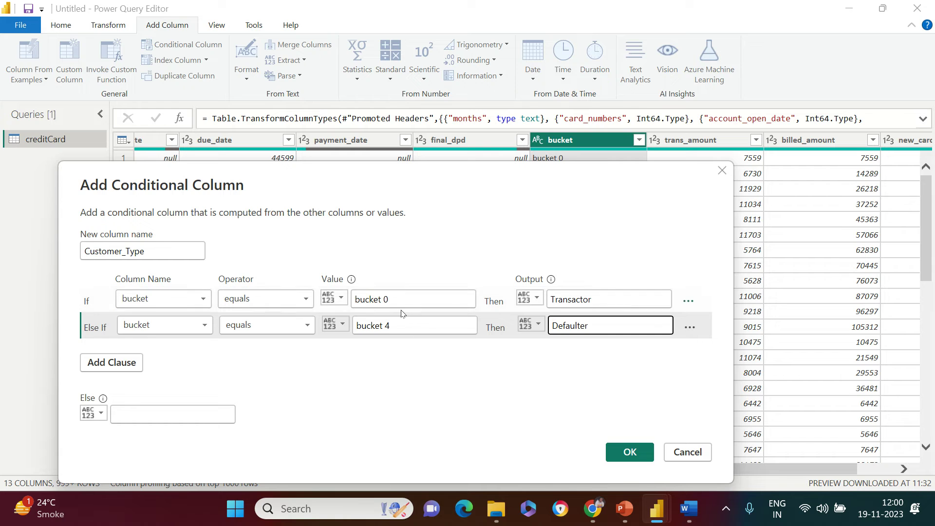
{"action": "left_click", "coordinate": [112, 418]}
Copy Delinquent from the Word notes and paste it as the Else value
{"action": "left_click", "coordinate": [688, 509]}
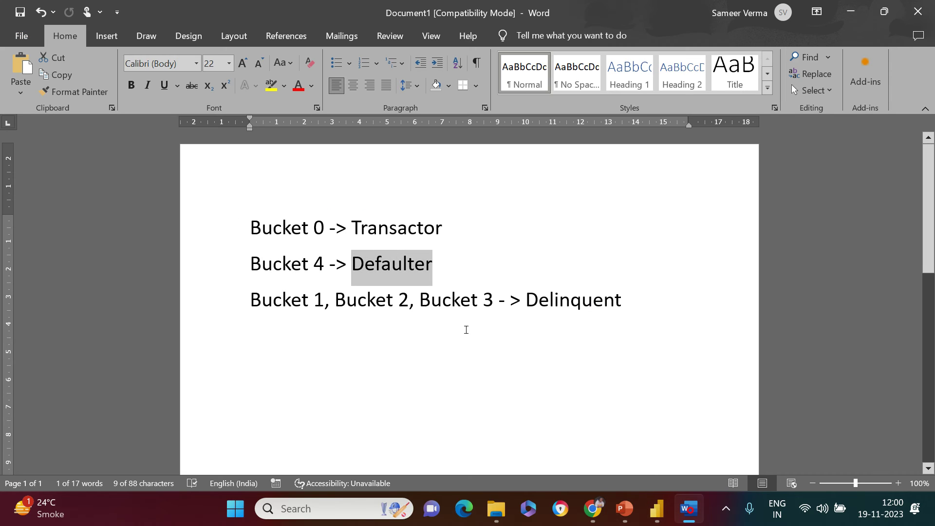
{"action": "double_click", "coordinate": [546, 304]}
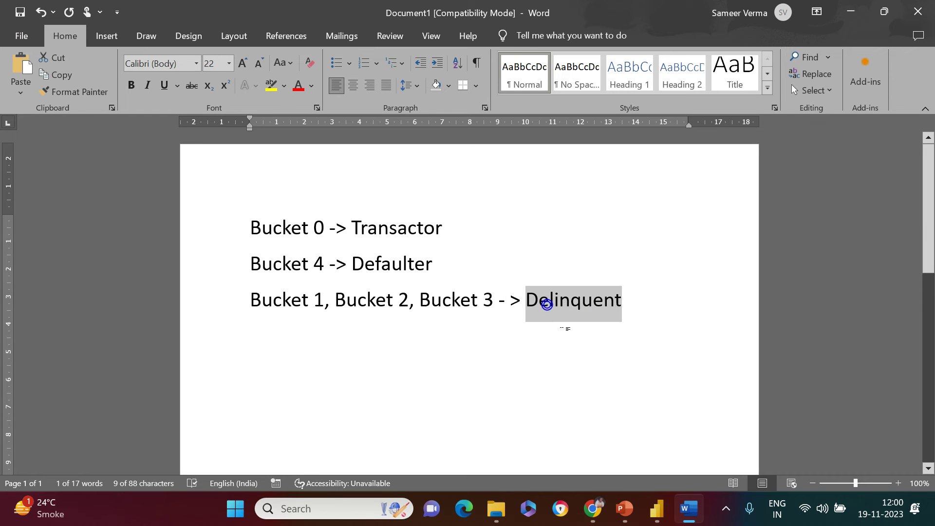
{"action": "key", "text": "alt+Tab"}
{"action": "left_click", "coordinate": [206, 414]}
{"action": "key", "text": "ctrl+v"}
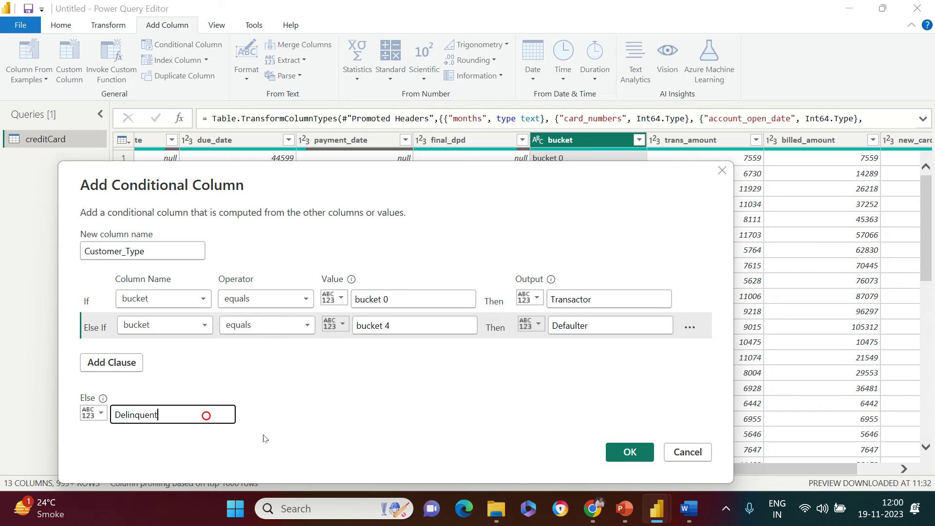
Create the Customer_Type column and filter it to show only Defaulter rows
{"action": "left_click", "coordinate": [653, 455]}
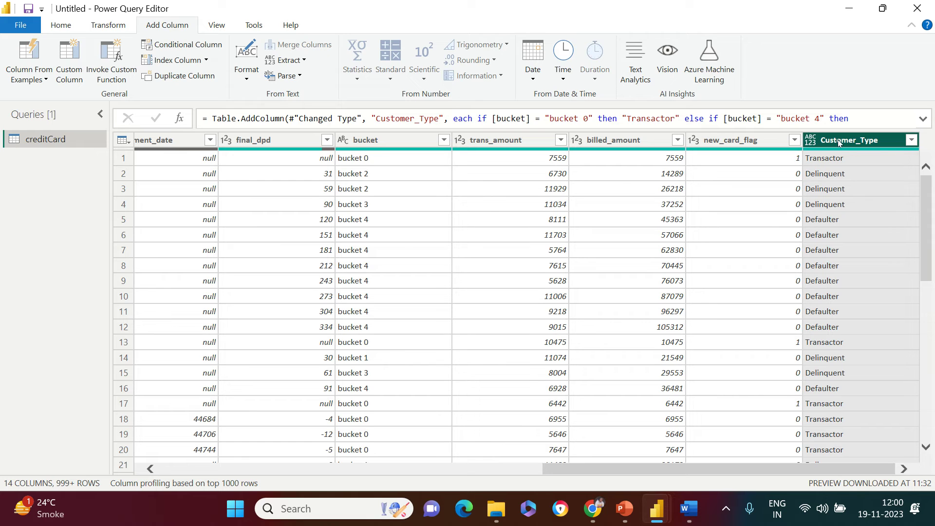
{"action": "left_click", "coordinate": [911, 140]}
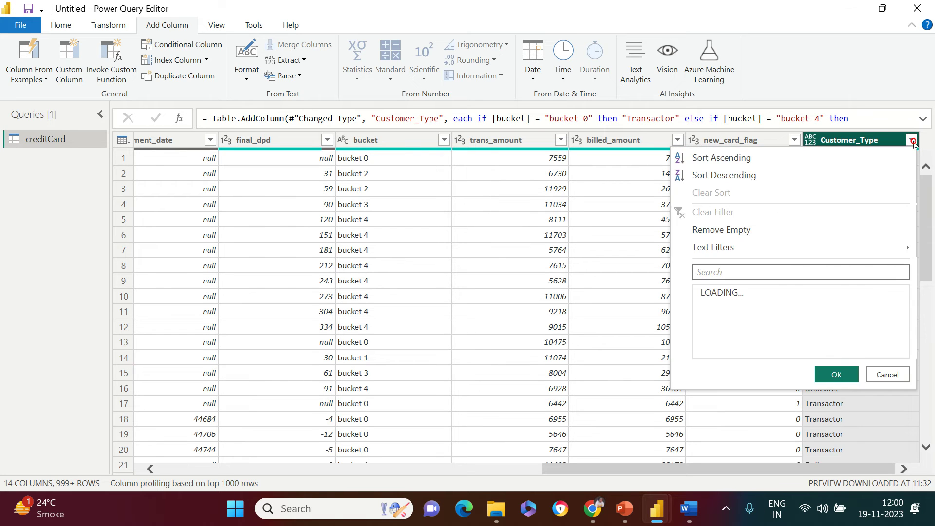
{"action": "left_click", "coordinate": [732, 309]}
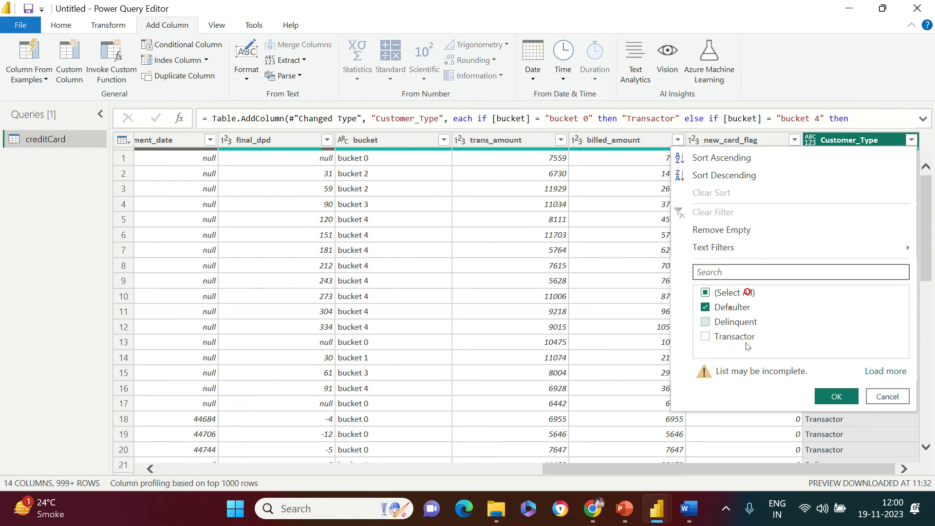
{"action": "left_click", "coordinate": [821, 394]}
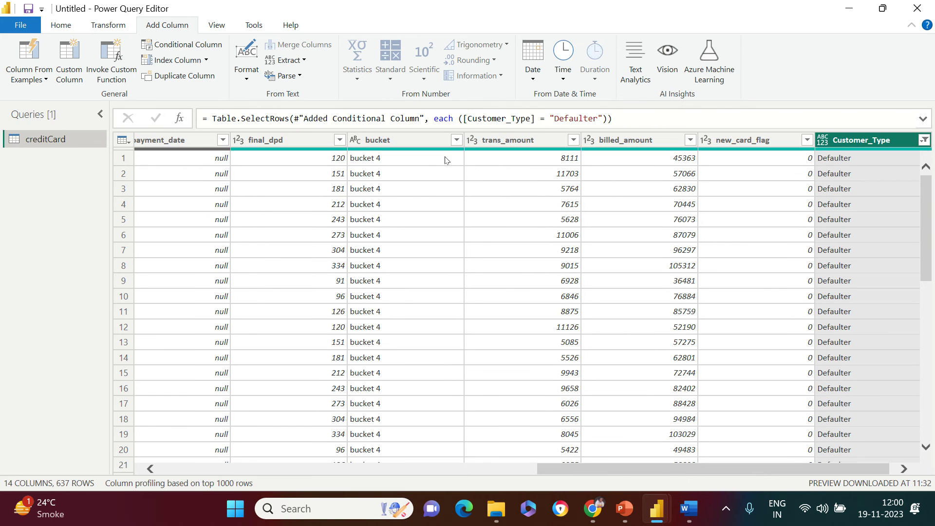
Check the bucket values to confirm all 637 Defaulter rows are bucket 4
{"action": "left_click", "coordinate": [456, 140]}
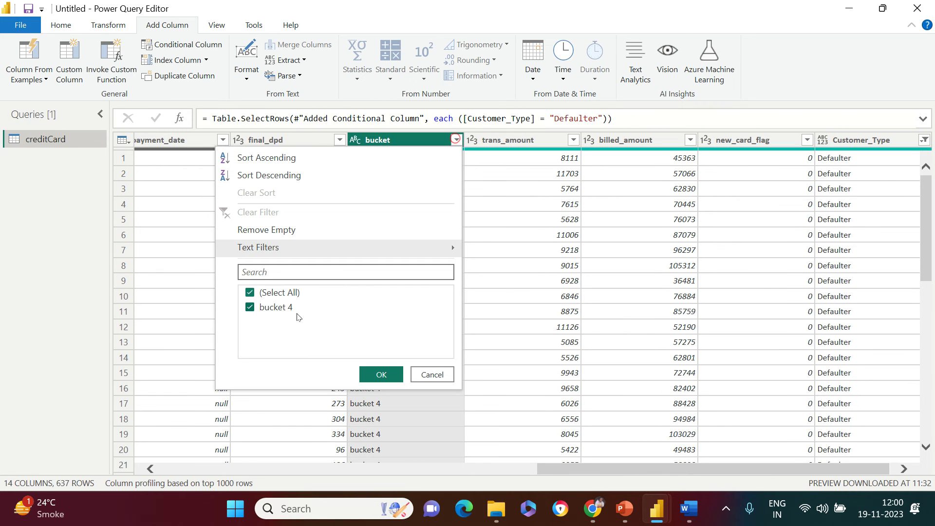
{"action": "left_click", "coordinate": [424, 375]}
{"action": "left_click", "coordinate": [921, 141]}
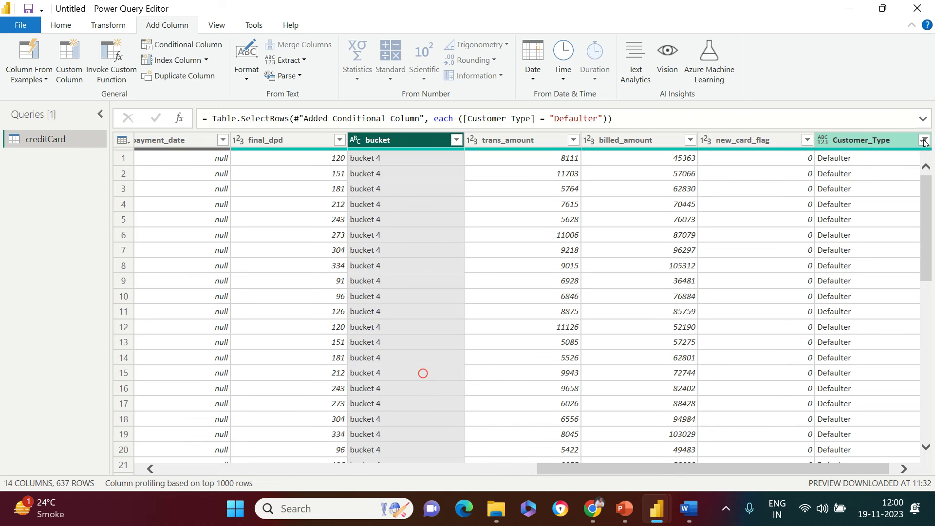
Filter Customer_Type to Delinquent and confirm those rows fall in buckets 1–3
{"action": "left_click", "coordinate": [912, 140]}
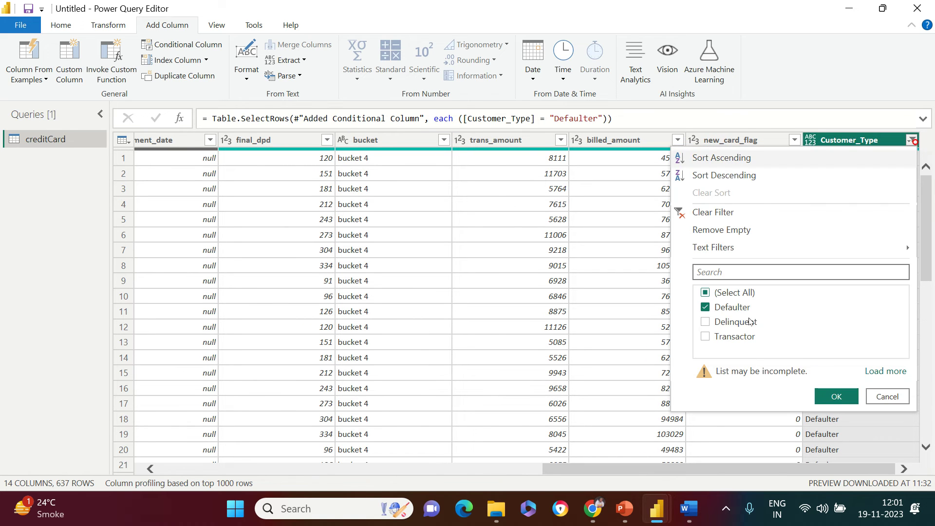
{"action": "left_click", "coordinate": [705, 308]}
{"action": "left_click", "coordinate": [705, 324]}
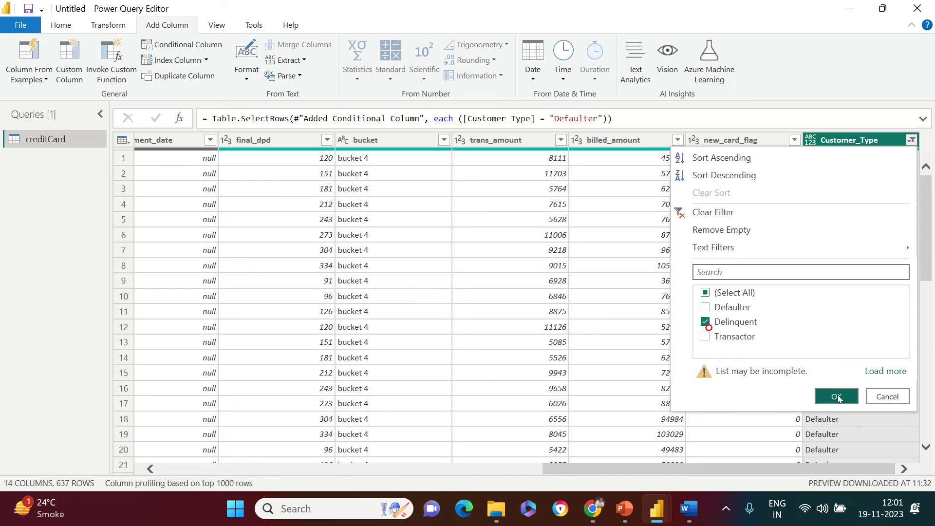
{"action": "left_click", "coordinate": [836, 396]}
{"action": "left_click", "coordinate": [454, 140]}
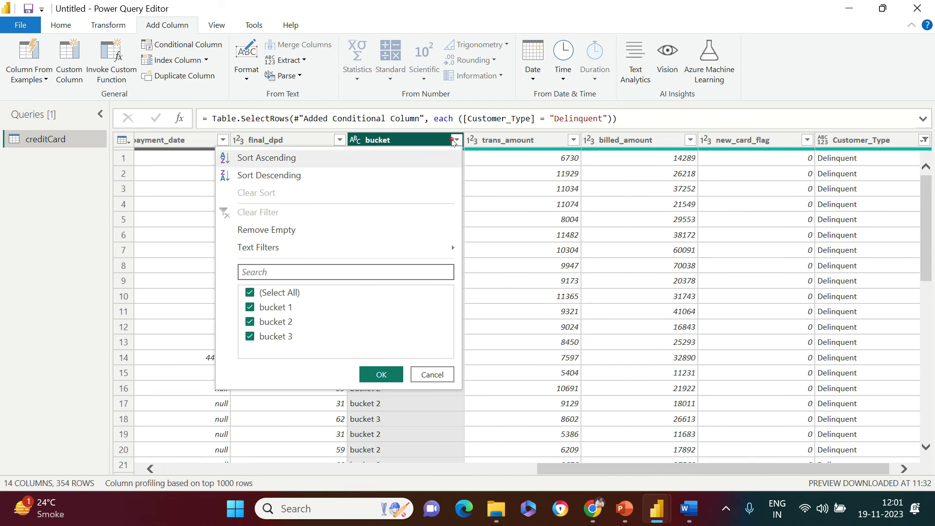
{"action": "left_click", "coordinate": [448, 378]}
{"action": "left_click", "coordinate": [929, 140]}
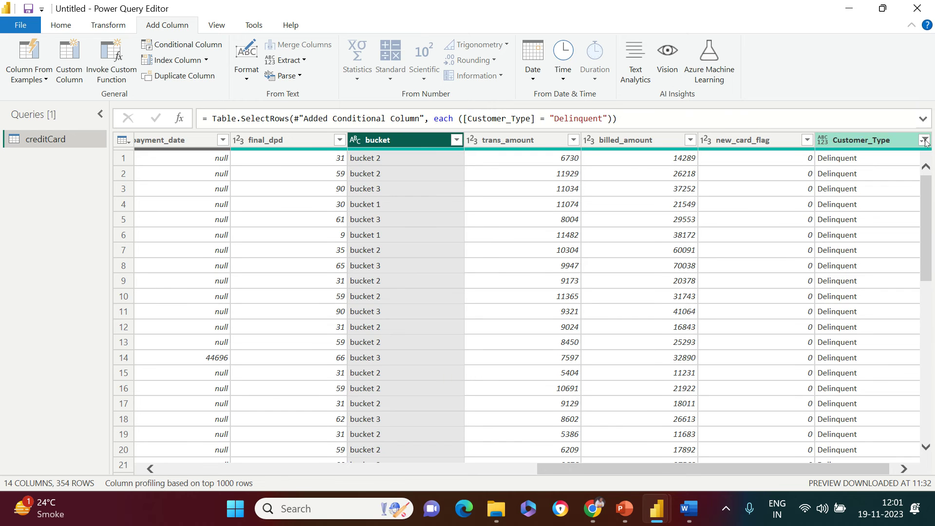
Filter Customer_Type to Transactor and confirm those rows are all bucket 0
{"action": "left_click", "coordinate": [910, 141]}
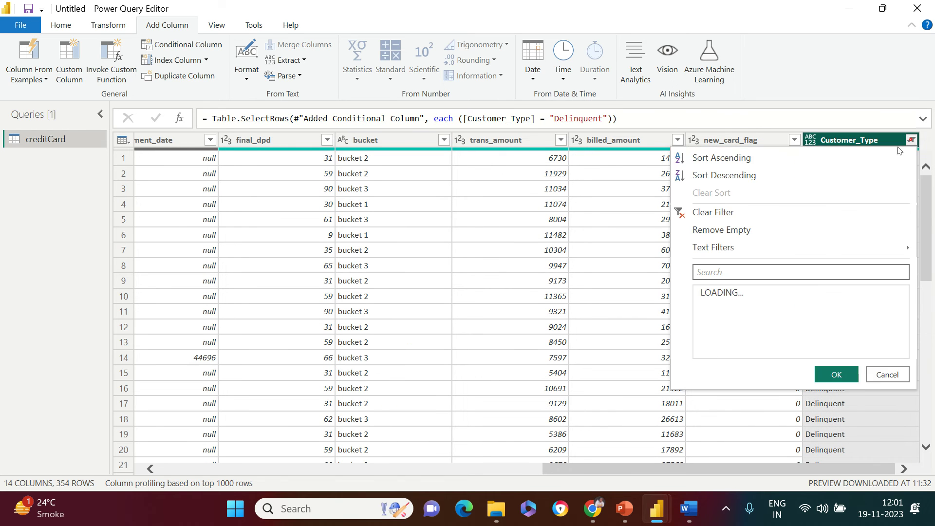
{"action": "left_click", "coordinate": [705, 323]}
{"action": "left_click", "coordinate": [706, 338]}
{"action": "left_click", "coordinate": [836, 396]}
{"action": "left_click", "coordinate": [457, 140]}
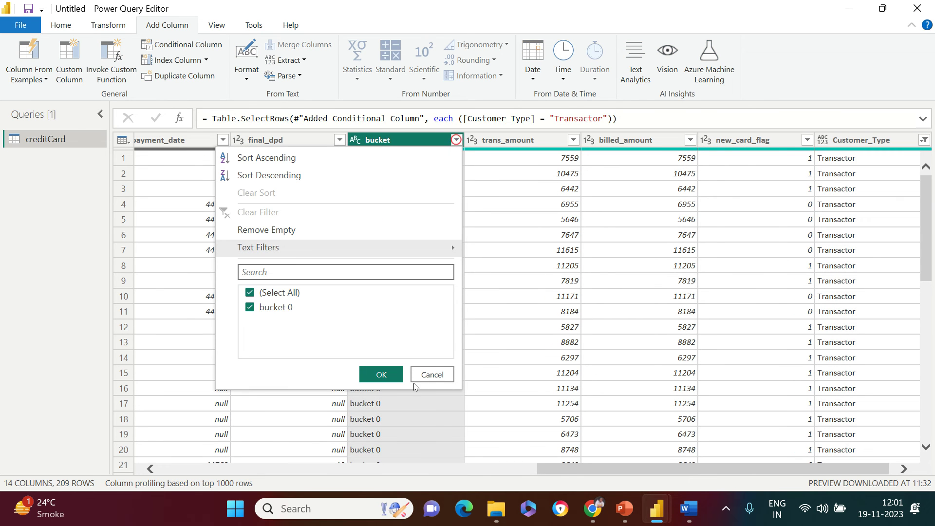
{"action": "left_click", "coordinate": [440, 377]}
Clear the Customer_Type filter and Close & Apply the query
{"action": "left_click", "coordinate": [925, 140]}
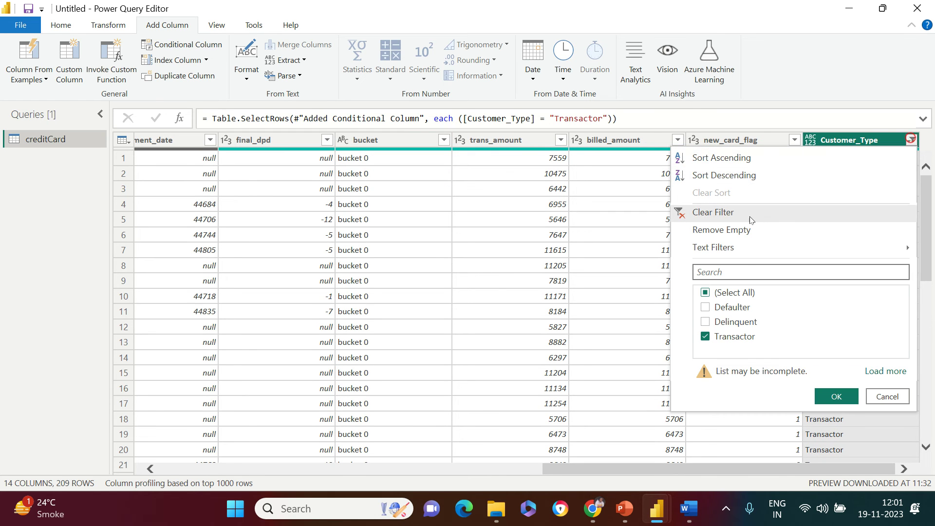
{"action": "left_click", "coordinate": [771, 212]}
{"action": "left_click", "coordinate": [61, 27]}
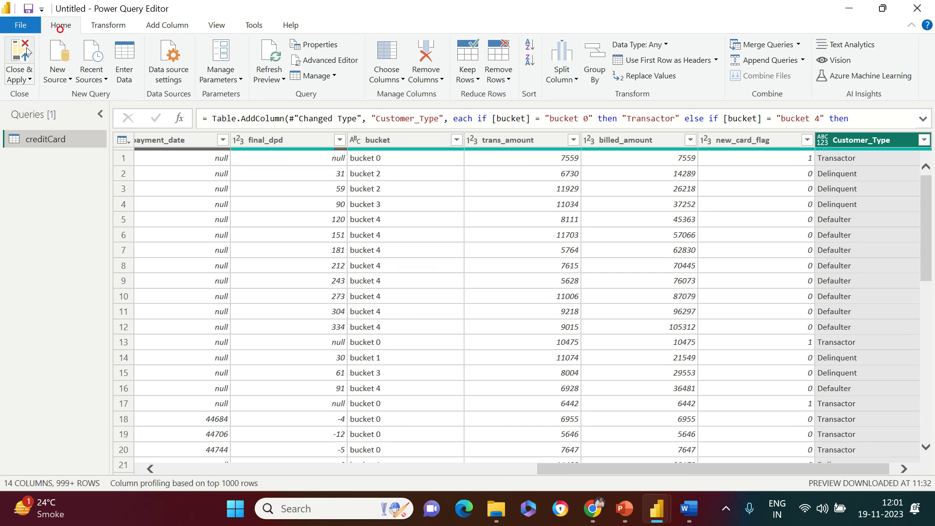
{"action": "left_click", "coordinate": [26, 45]}
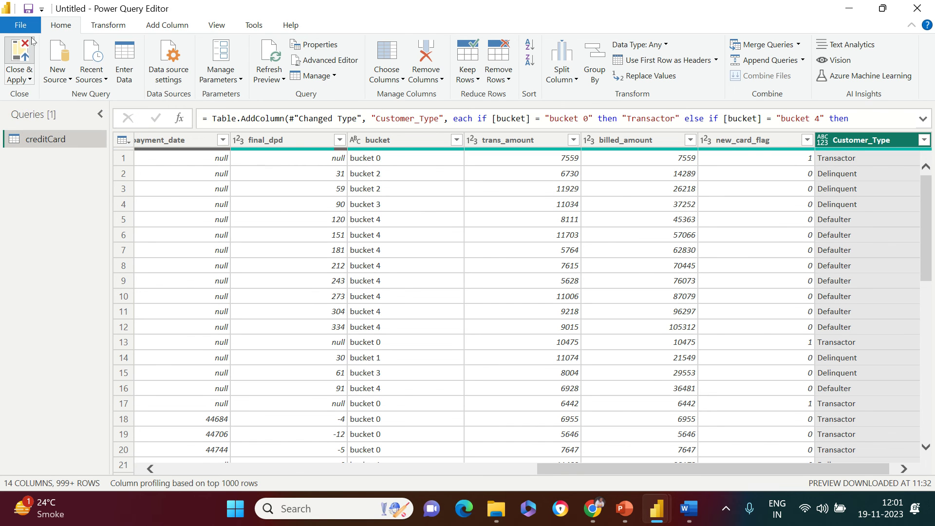
{"action": "key", "text": "alt+Tab"}
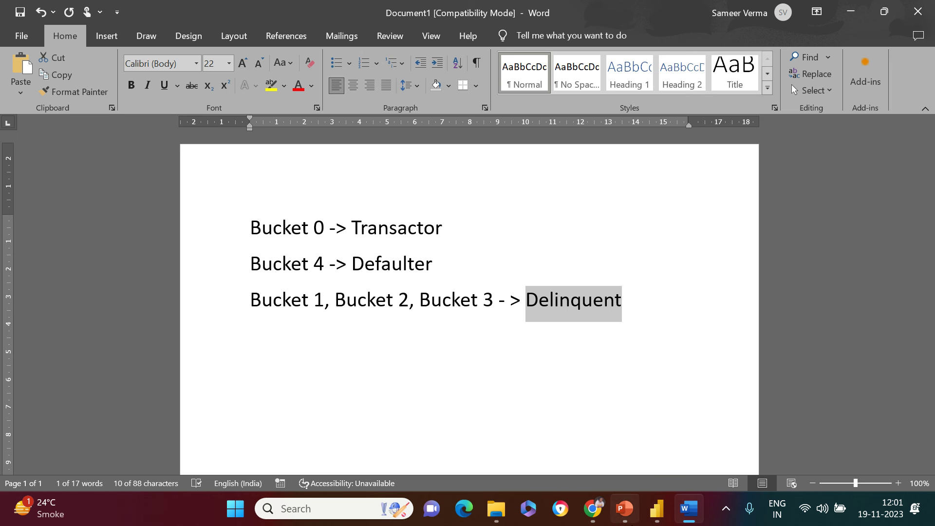
Switch from the Word mapping notes back to Power BI Desktop
{"action": "left_click", "coordinate": [656, 514]}
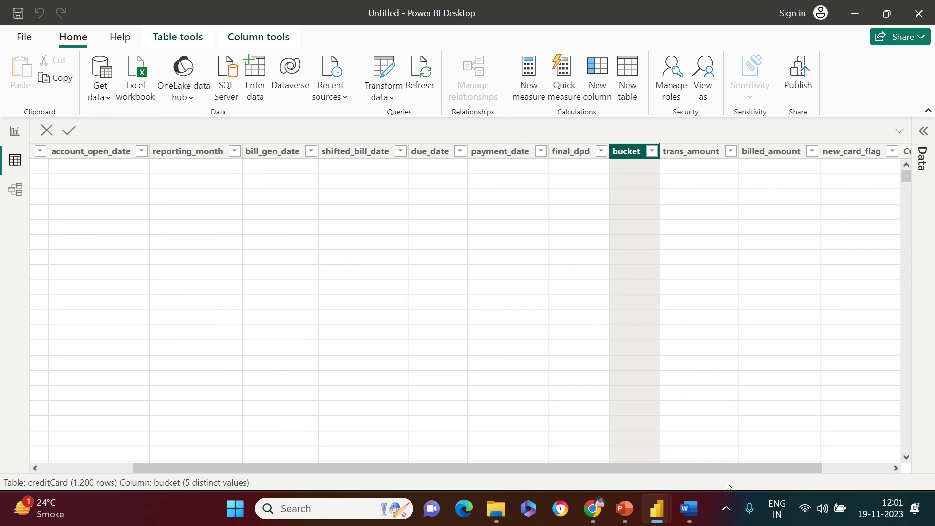
Scroll the creditCard data view right to reveal the Customer_Type column with Defaulter values
{"action": "left_click_drag", "start_coordinate": [730, 469], "coordinate": [883, 471]}
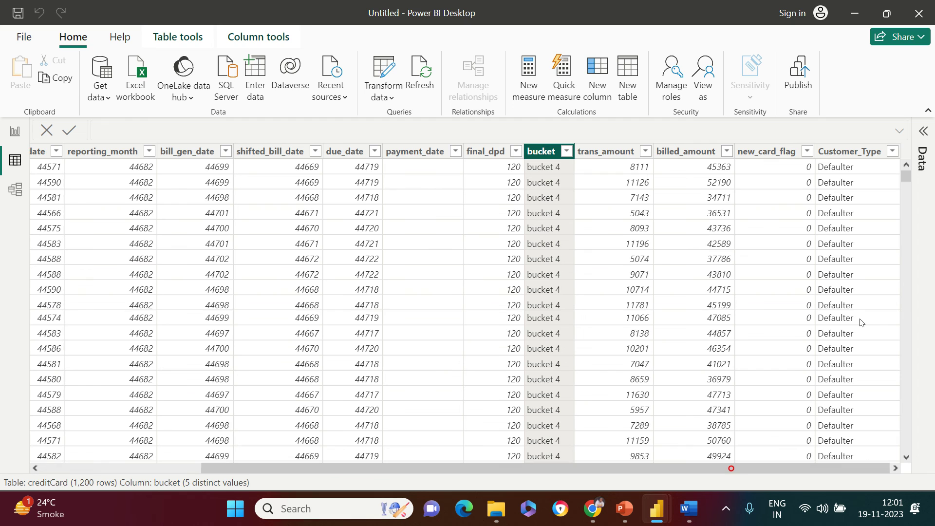